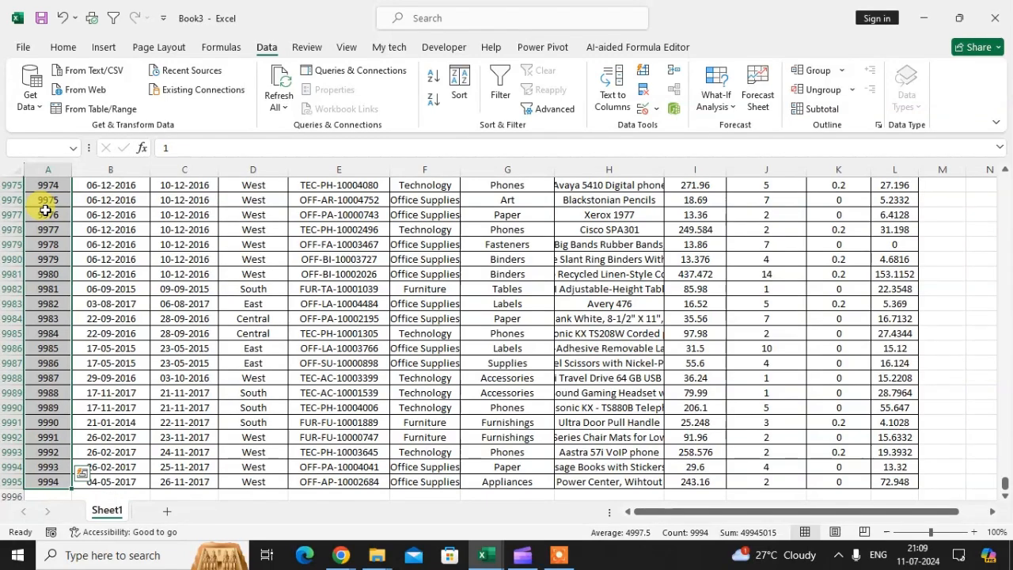
Start a Subtotal on the whole data table and group it at each change in Location.
key("ctrl+Home")
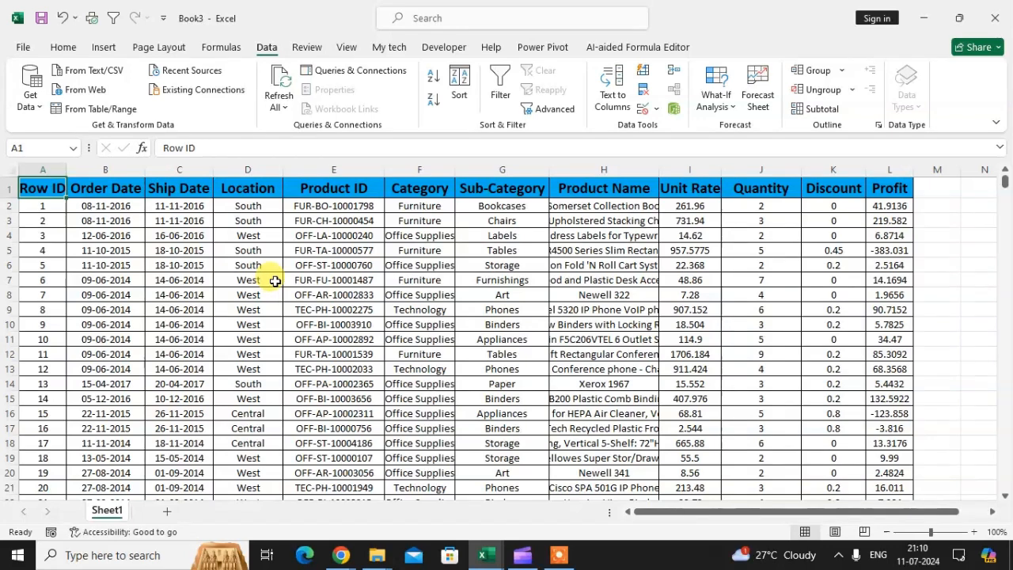
left_click(247, 235)
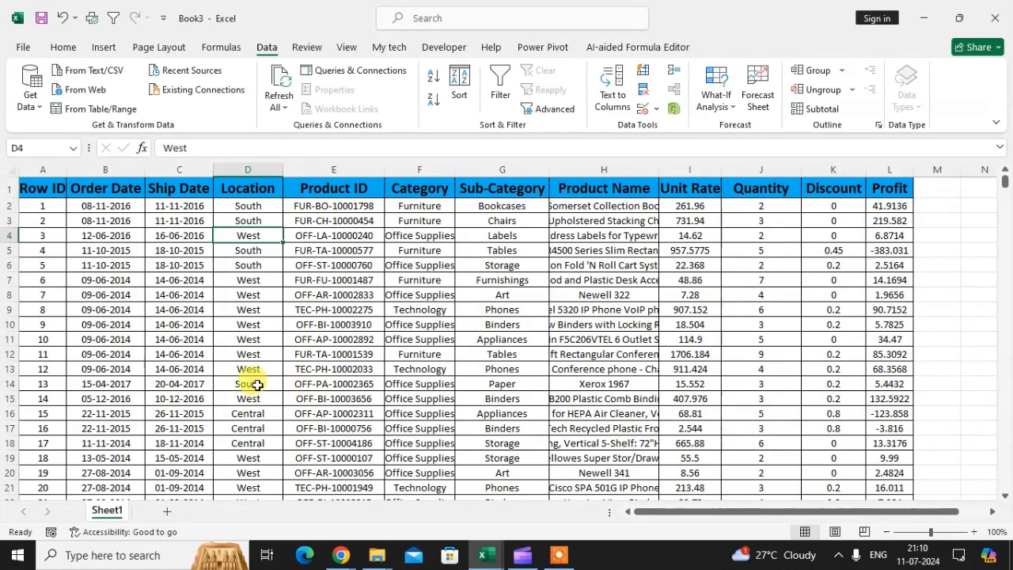
scroll(292, 332, "down", 2)
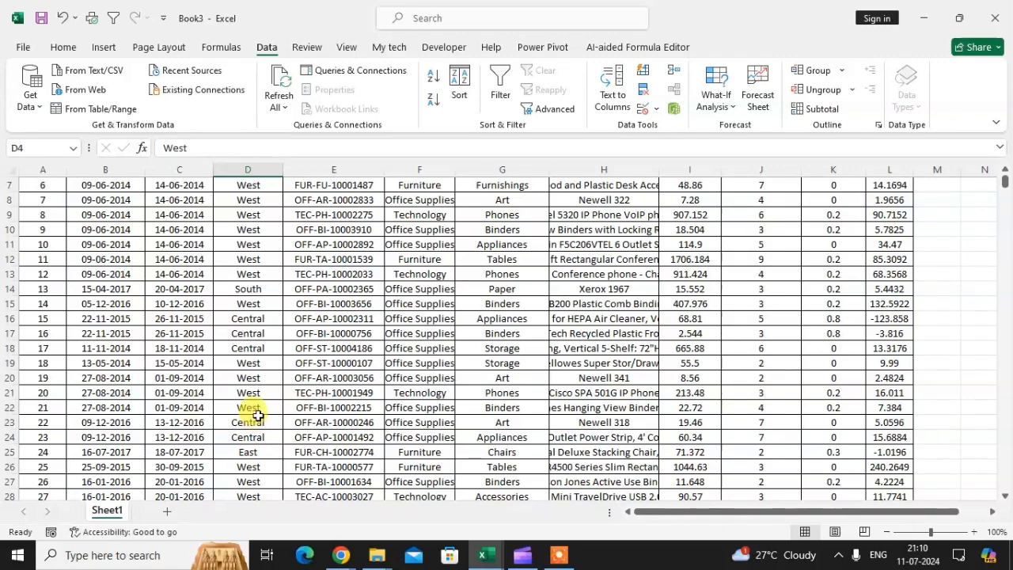
scroll(258, 409, "up", 2)
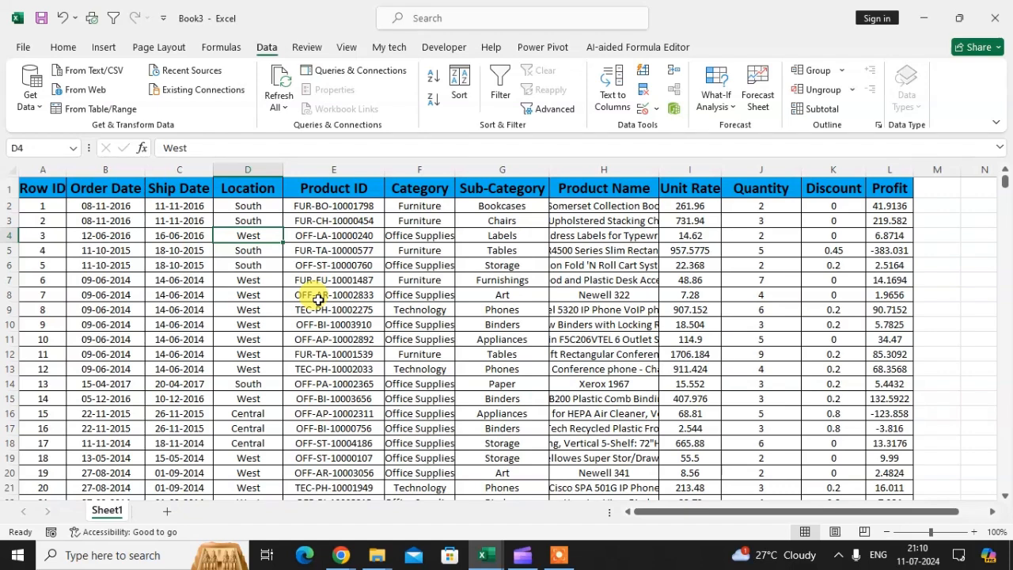
key("ctrl+a")
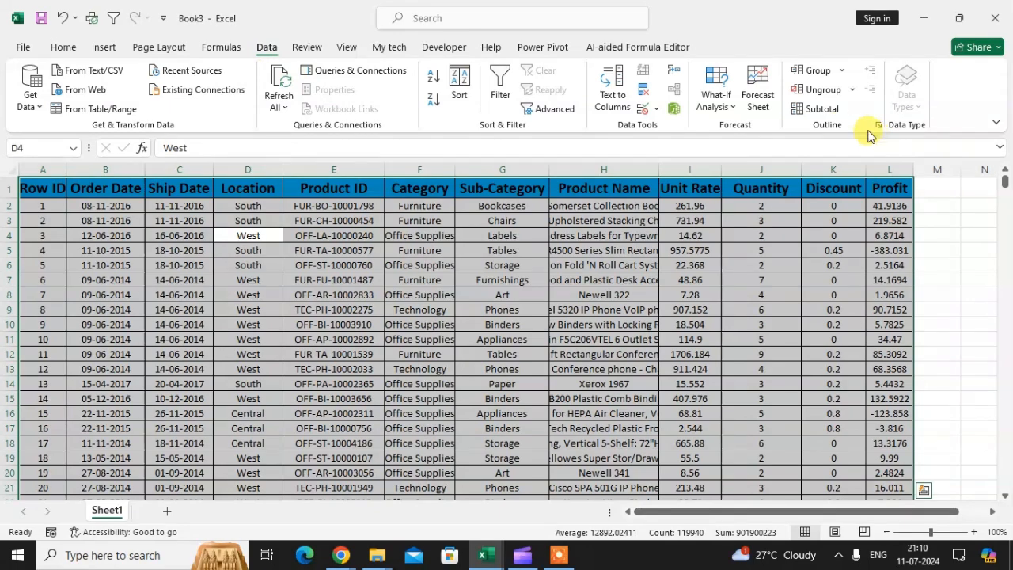
left_click(824, 111)
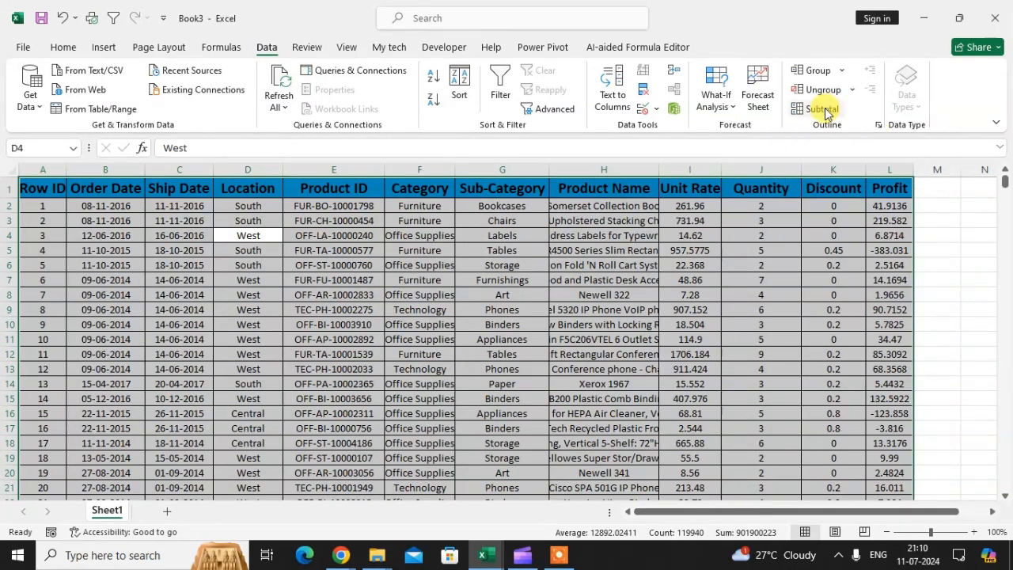
left_click_drag(496, 171, 559, 182)
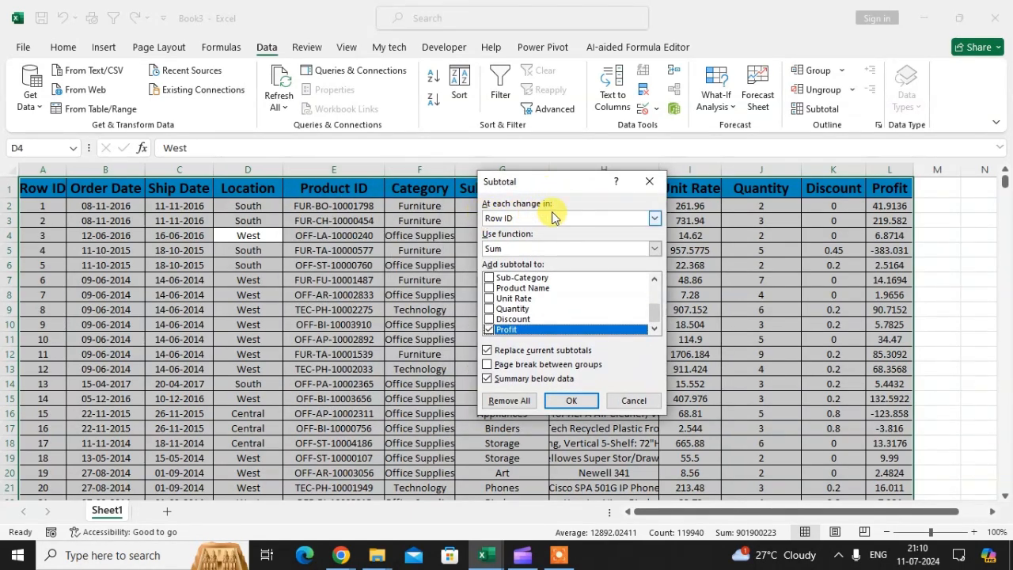
left_click(655, 219)
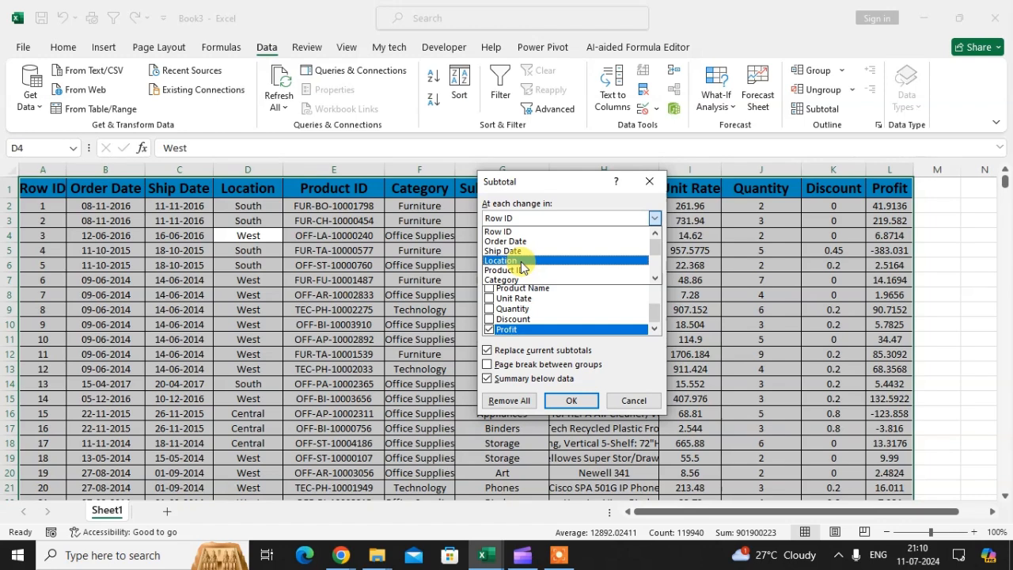
left_click(522, 261)
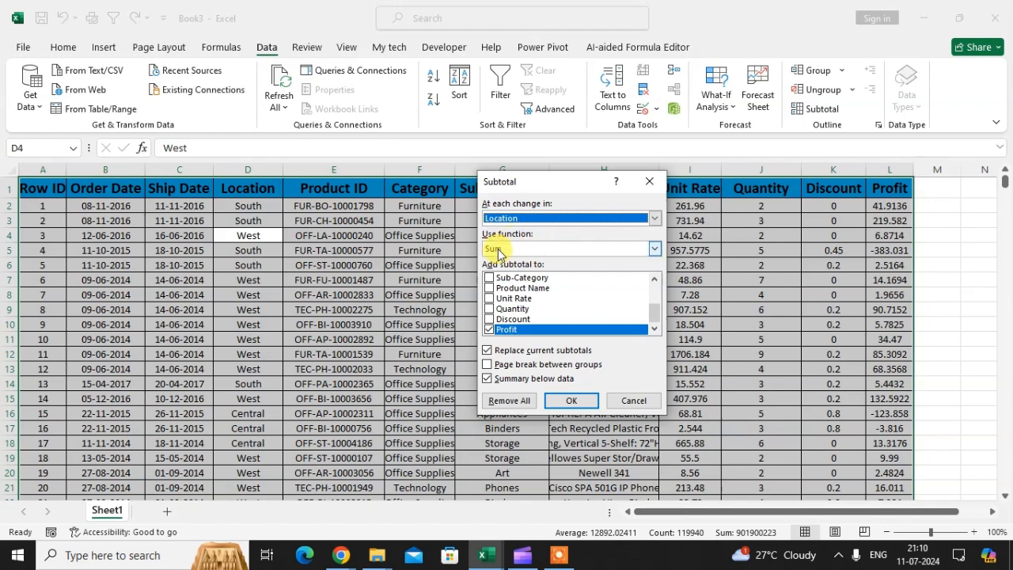
Use the Sum function on the Profit column for the subtotals and apply them.
left_click(656, 249)
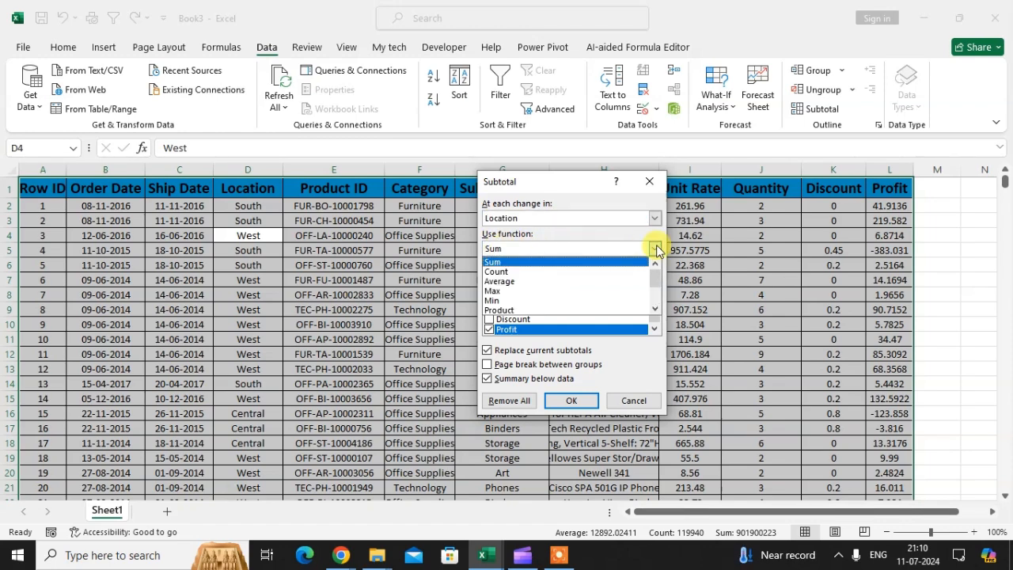
left_click(526, 262)
left_click_drag(568, 174, 647, 166)
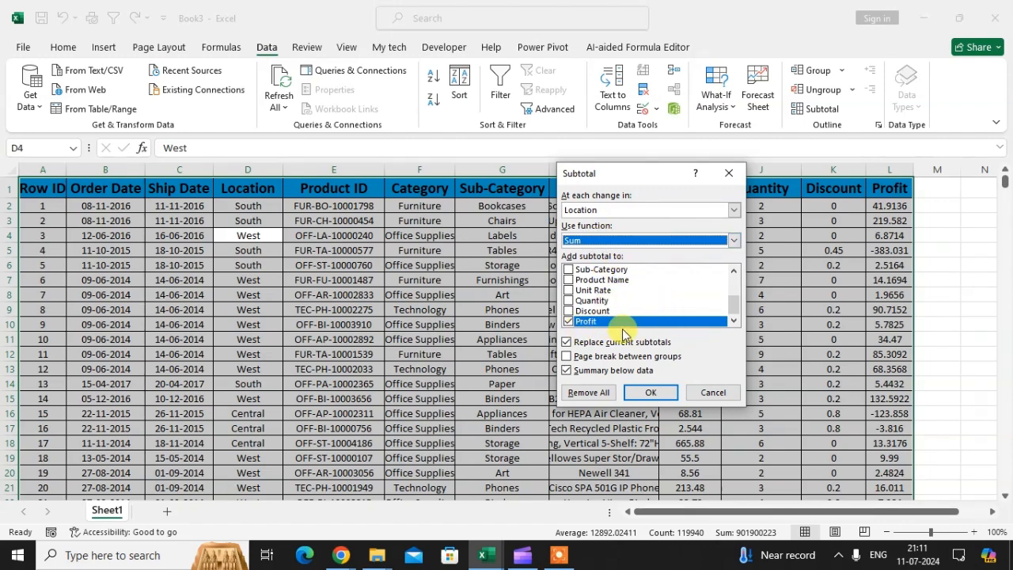
left_click_drag(629, 176, 577, 172)
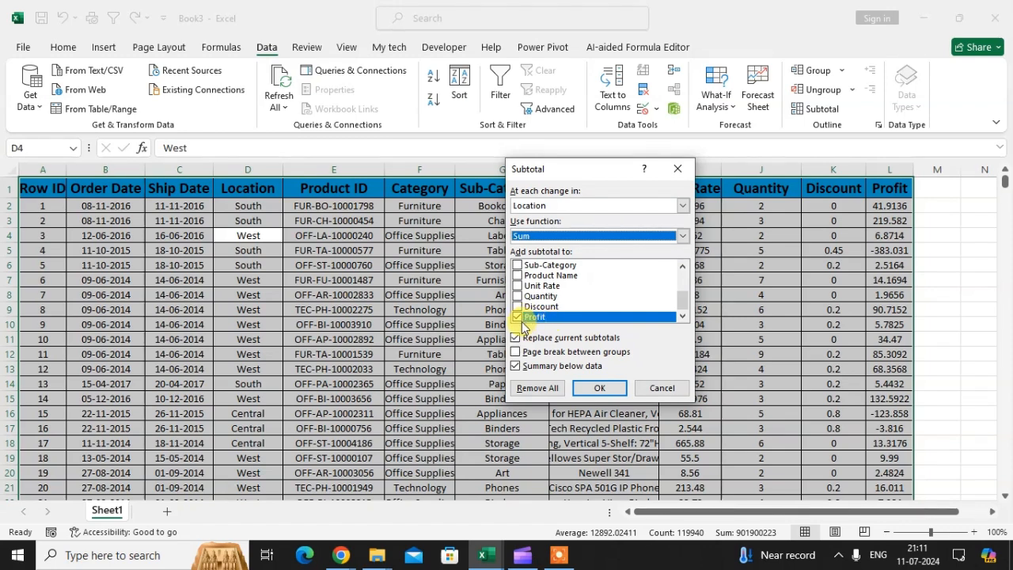
left_click(589, 390)
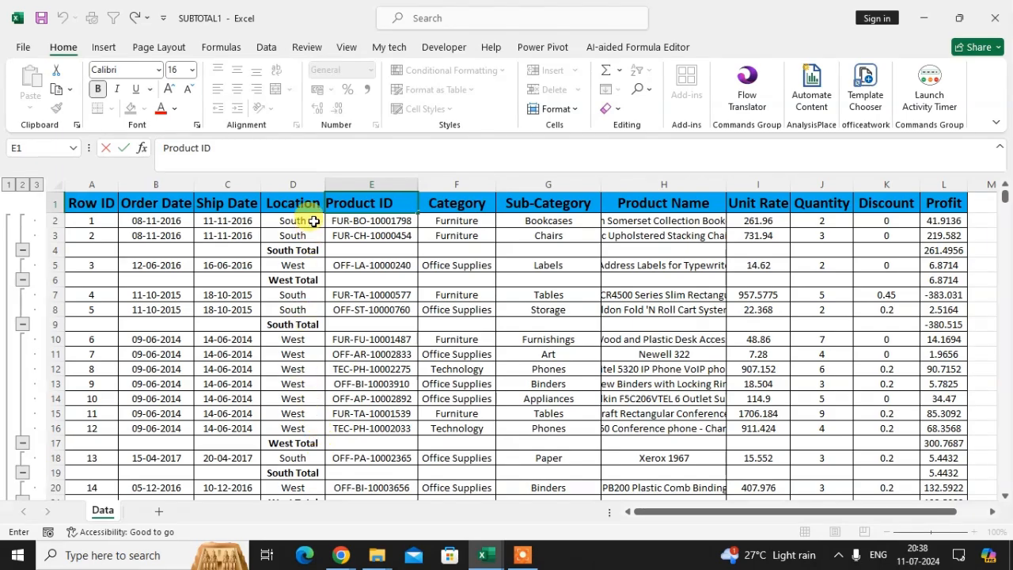
Examine how the Location subtotal rows are distributed through the unsorted data.
scroll(305, 372, "down", 1)
scroll(305, 372, "down", 4)
scroll(311, 375, "down", 4)
scroll(304, 372, "up", 9)
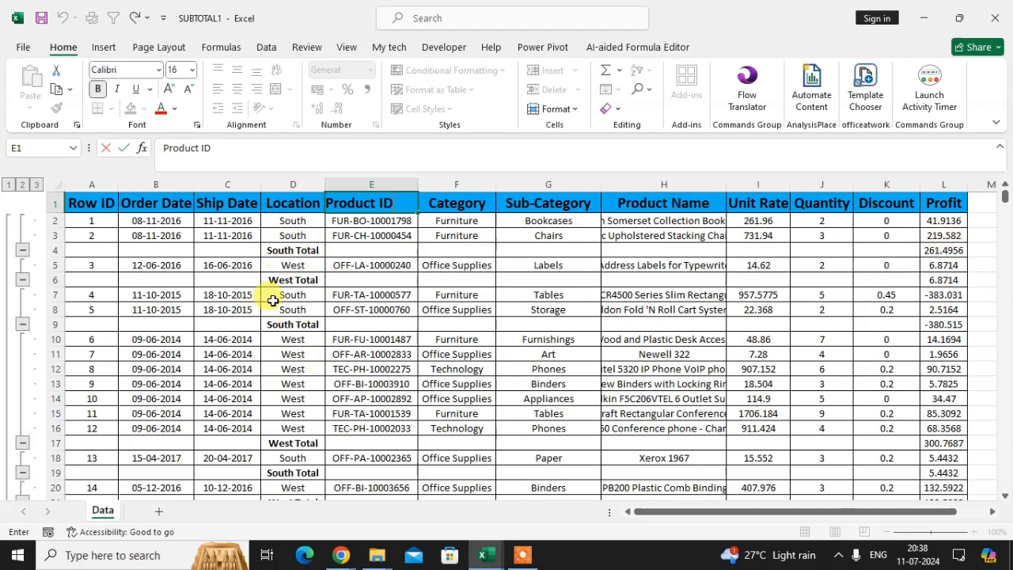
scroll(290, 335, "down", 2)
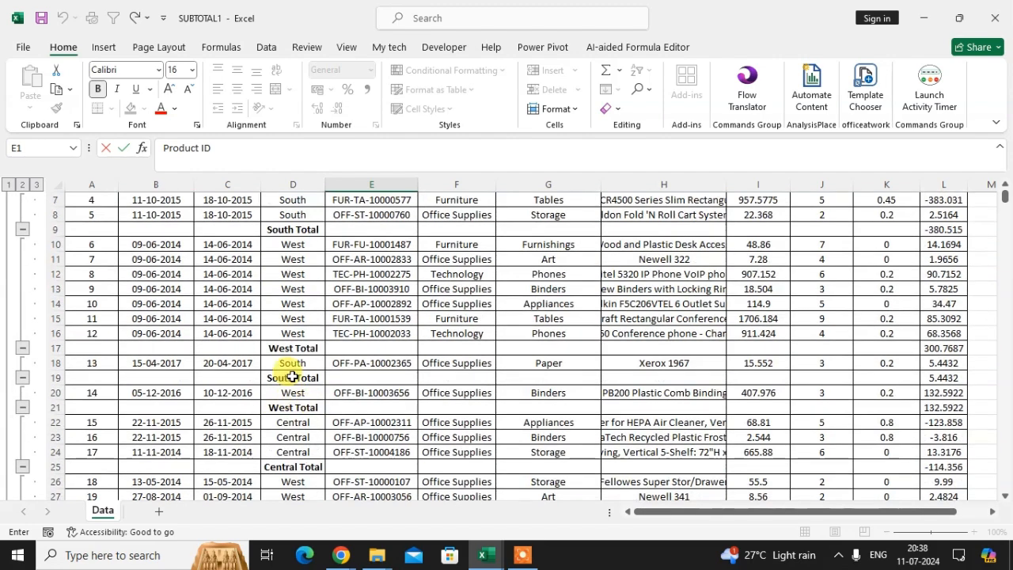
scroll(224, 387, "down", 1)
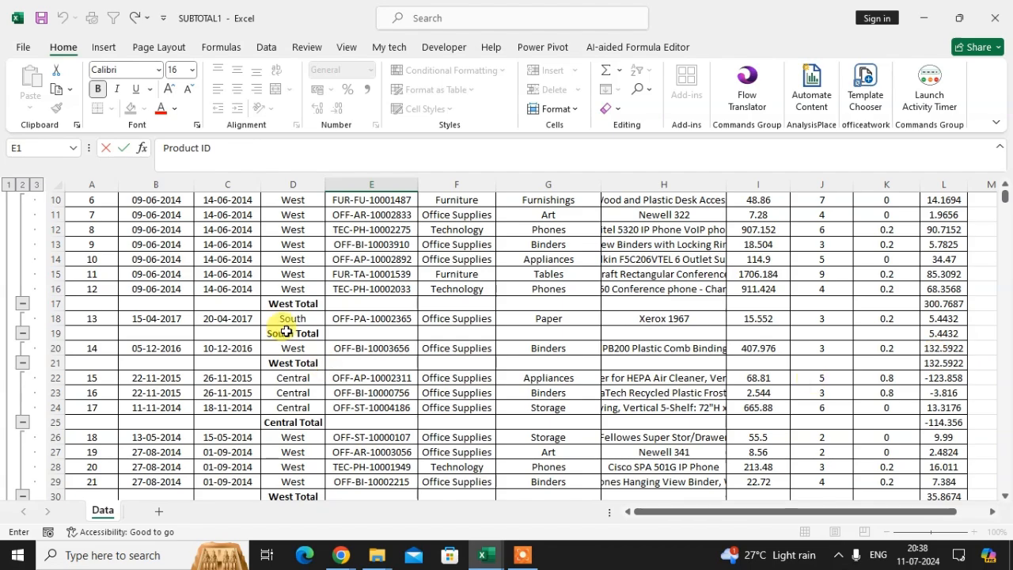
scroll(358, 368, "down", 6)
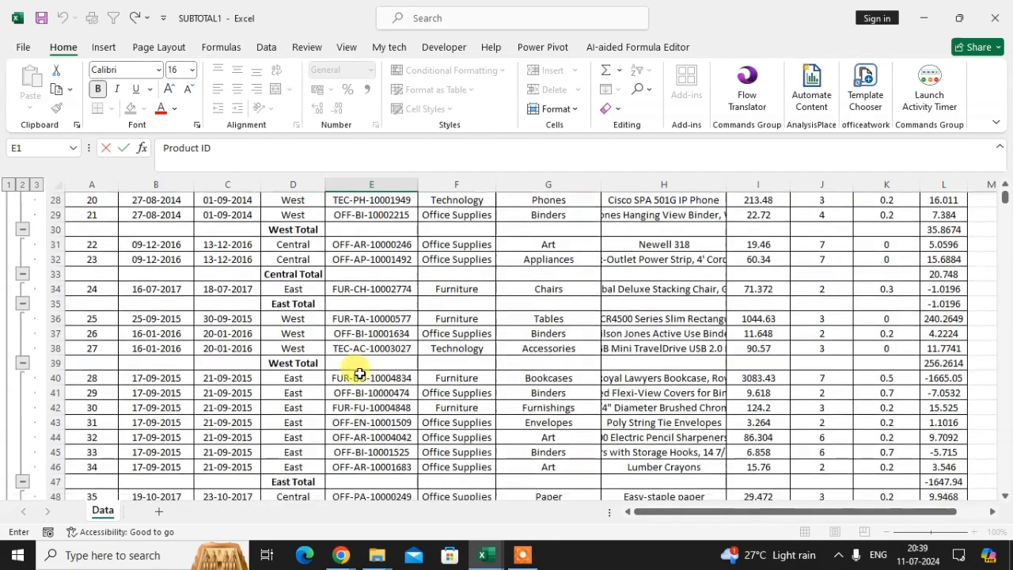
scroll(359, 373, "down", 15)
scroll(331, 434, "down", 5)
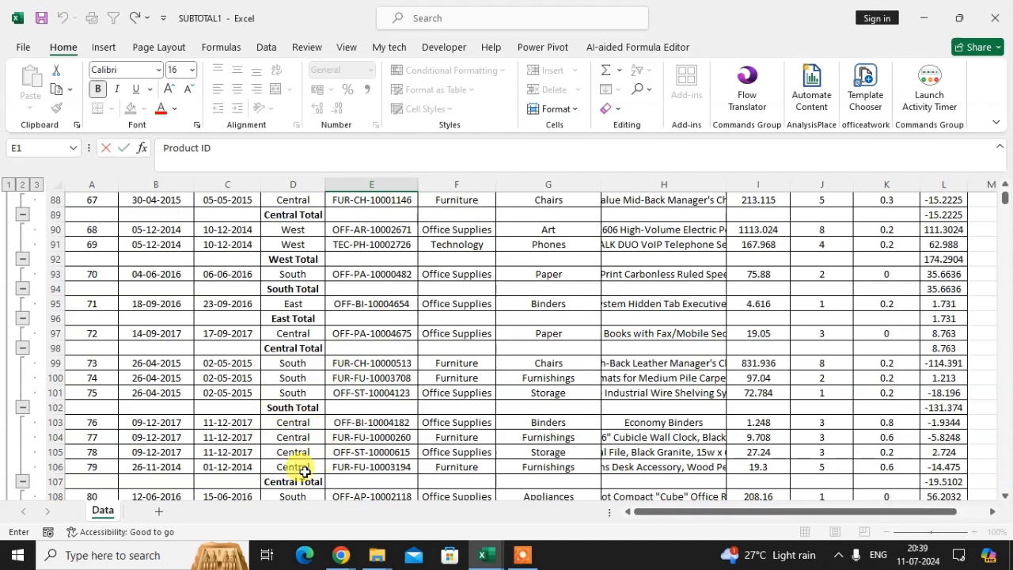
scroll(305, 471, "down", 2)
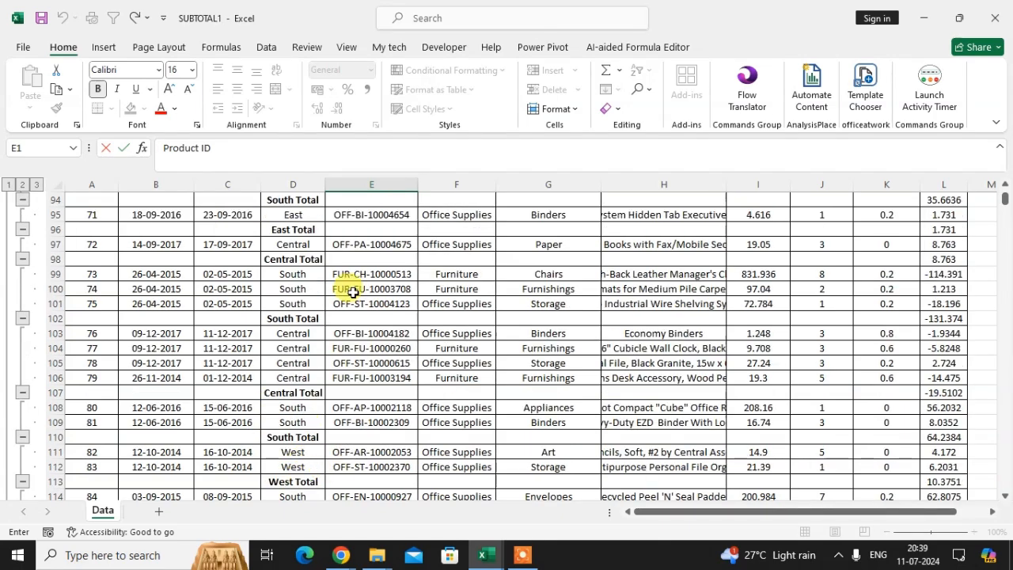
scroll(368, 364, "up", 20)
scroll(301, 297, "up", 5)
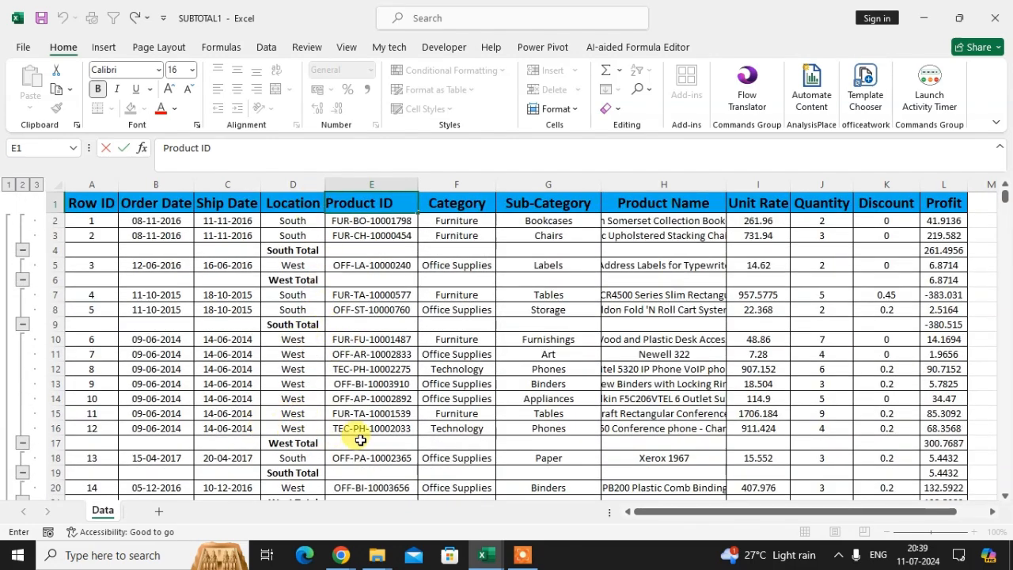
scroll(293, 364, "down", 2)
scroll(295, 428, "down", 3)
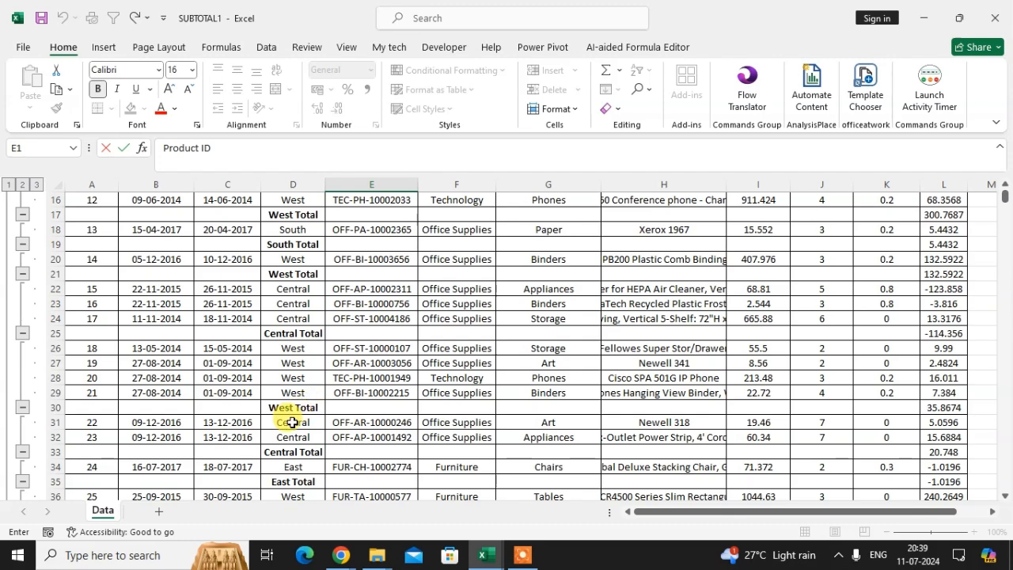
Leave the header cell's edit mode and collapse the subtotal outline to level 1.
scroll(290, 419, "up", 5)
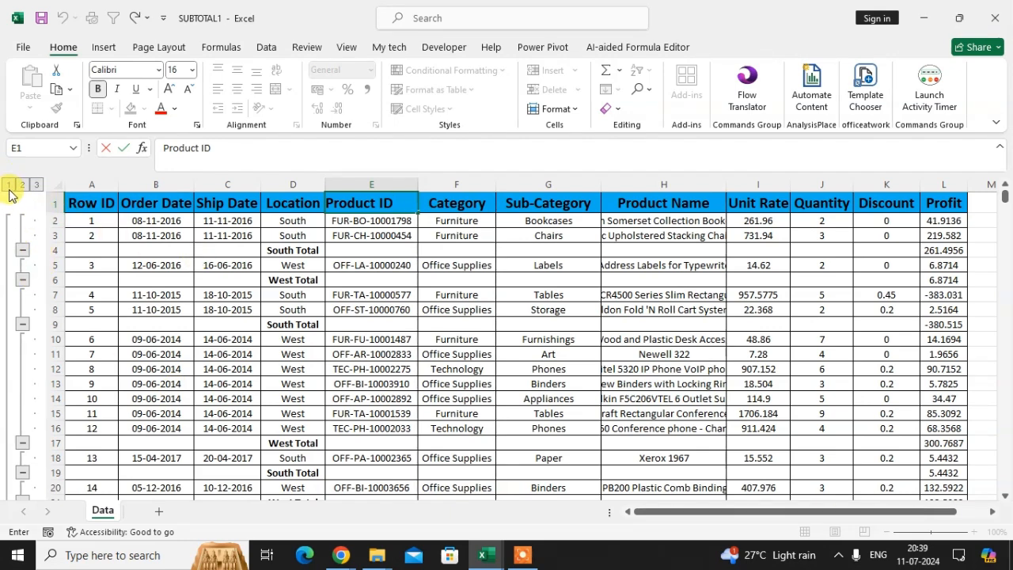
left_click(209, 263)
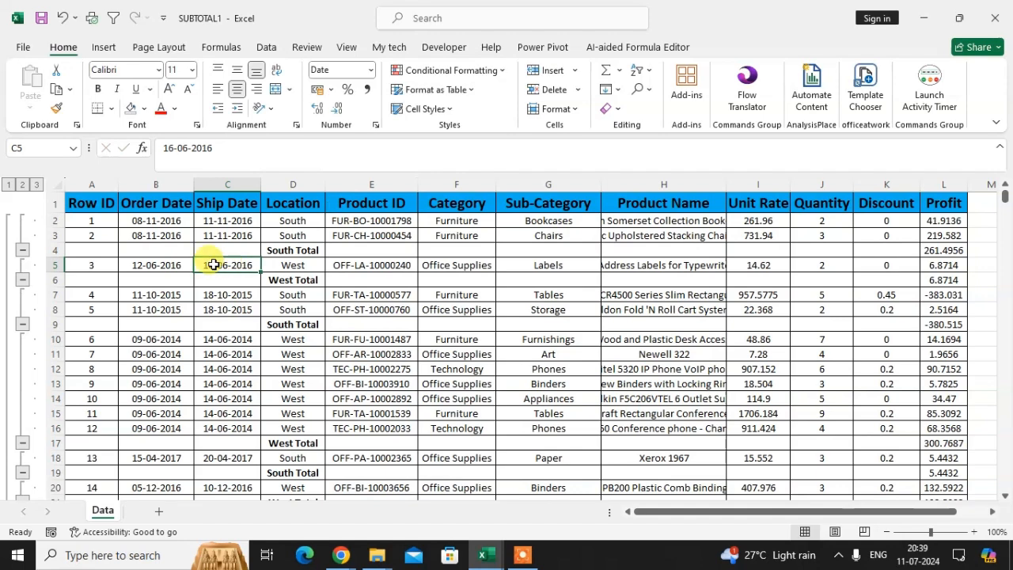
left_click(8, 185)
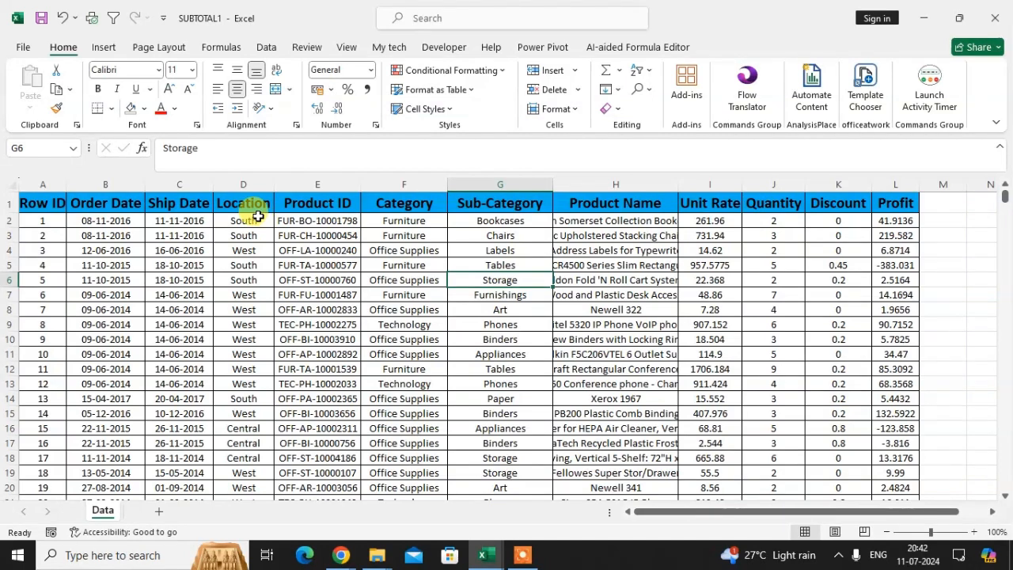
Sort the whole data table by Location on cell values, from A to Z.
left_click(270, 260)
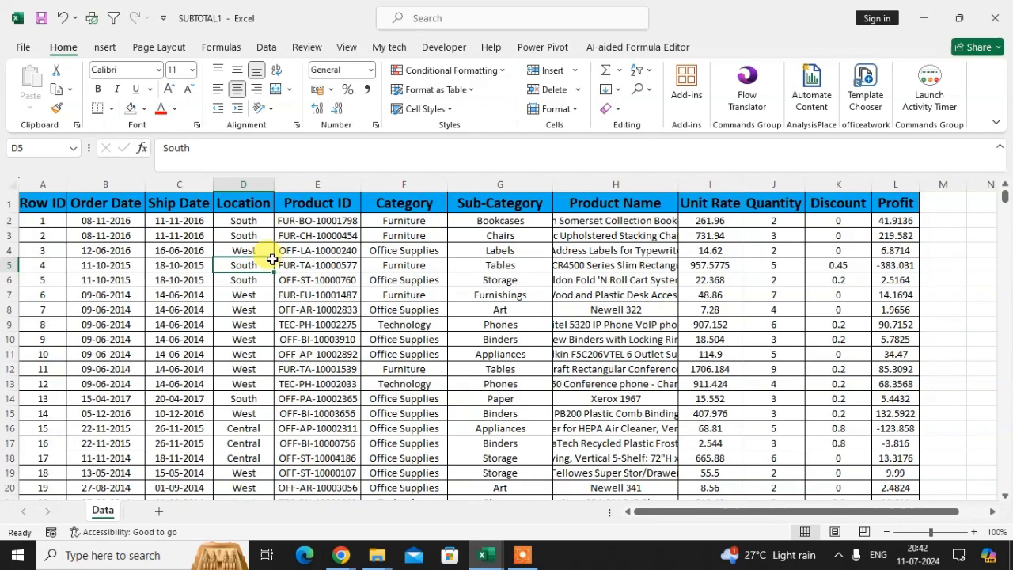
key("ctrl+a")
left_click(269, 49)
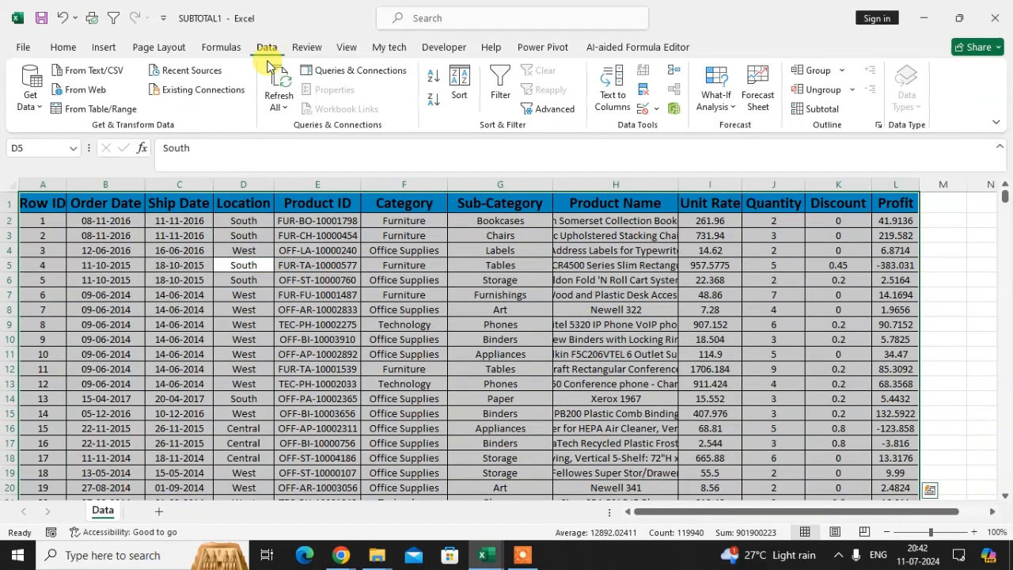
left_click(459, 89)
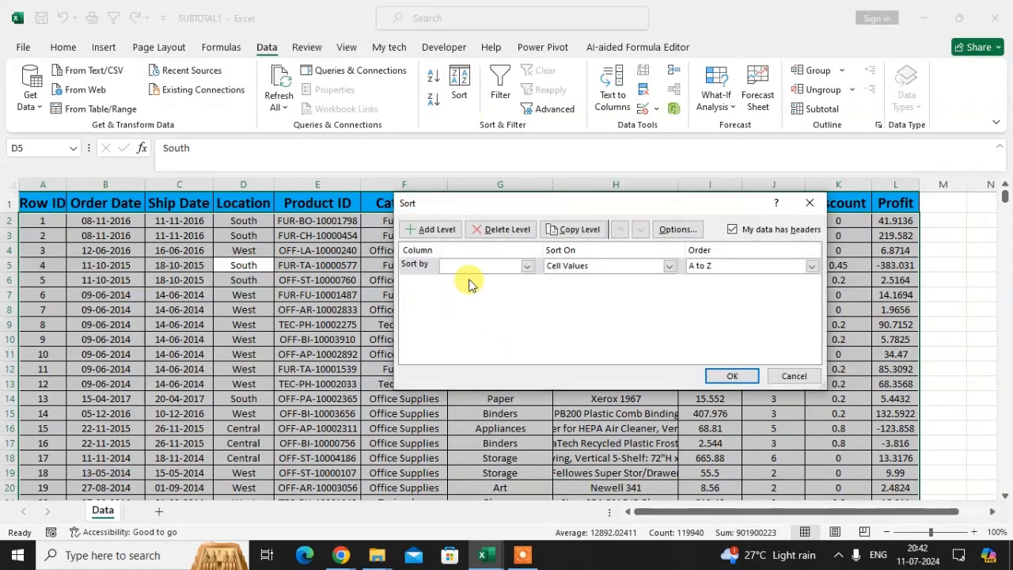
left_click(527, 266)
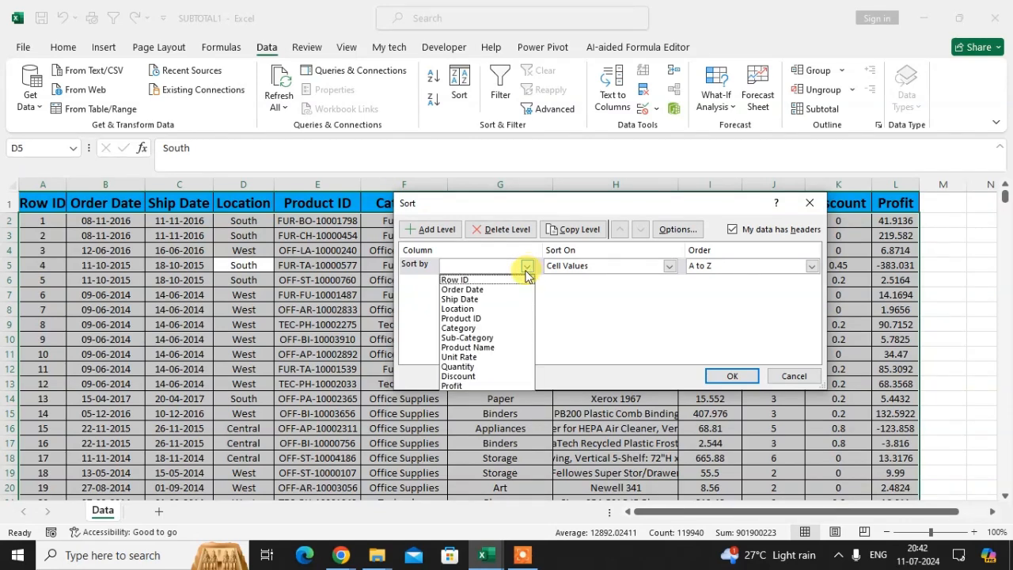
left_click(459, 308)
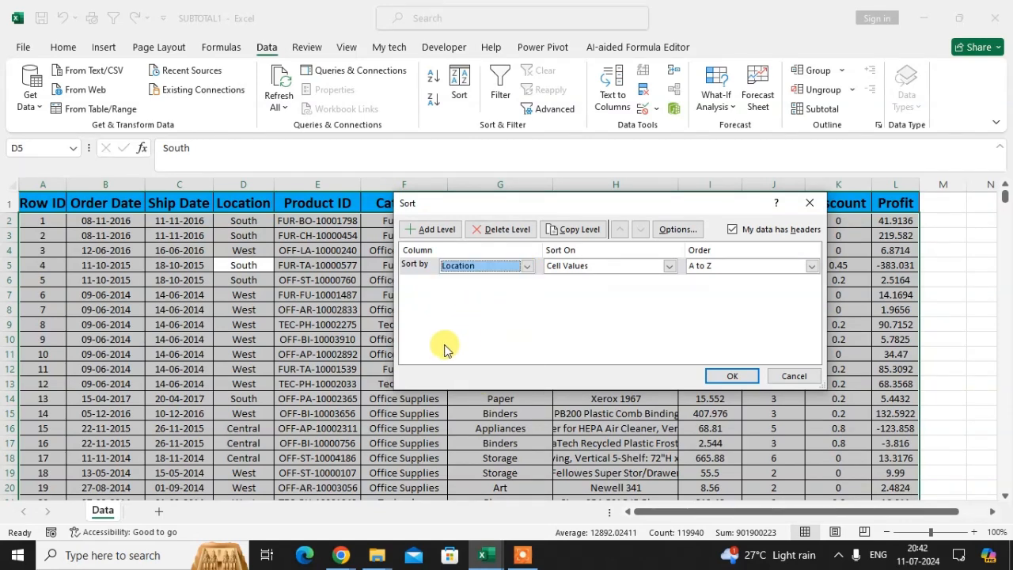
left_click(811, 266)
left_click(811, 267)
left_click(746, 374)
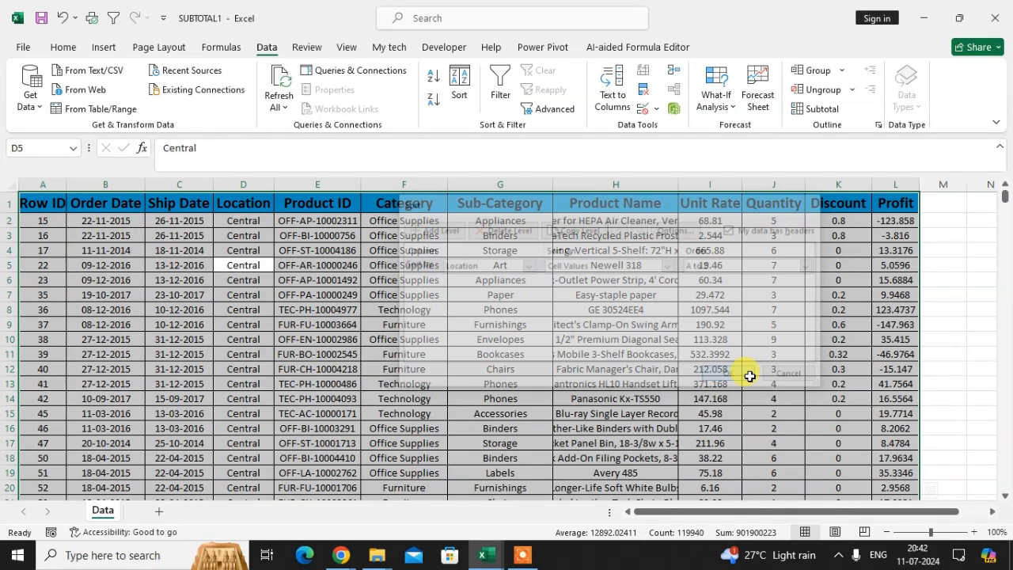
Add subtotals to the sorted table that sum Profit at each change in Location, with the summary below the data.
scroll(280, 348, "down", 2)
scroll(280, 348, "down", 19)
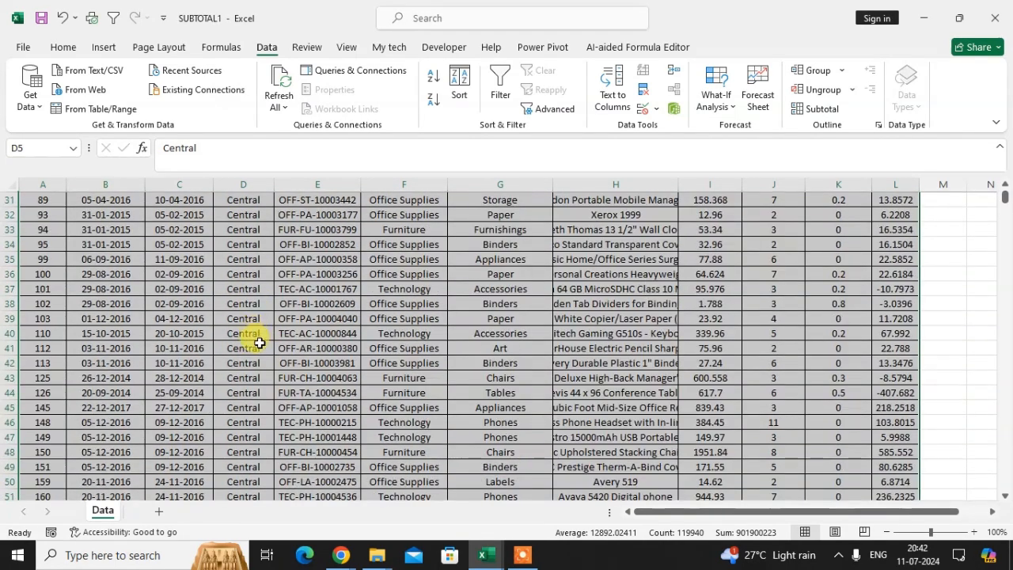
scroll(254, 340, "up", 20)
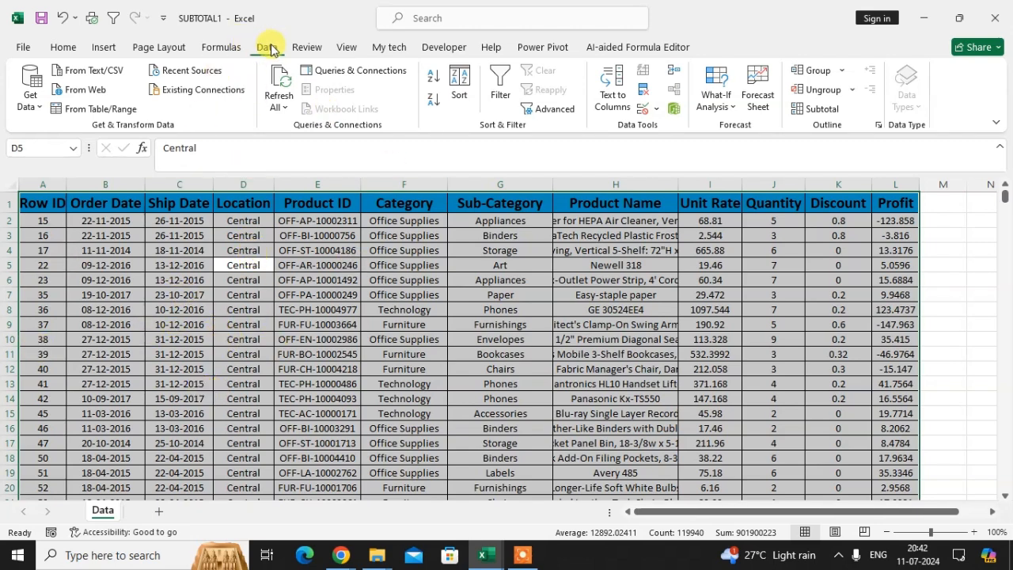
left_click(821, 111)
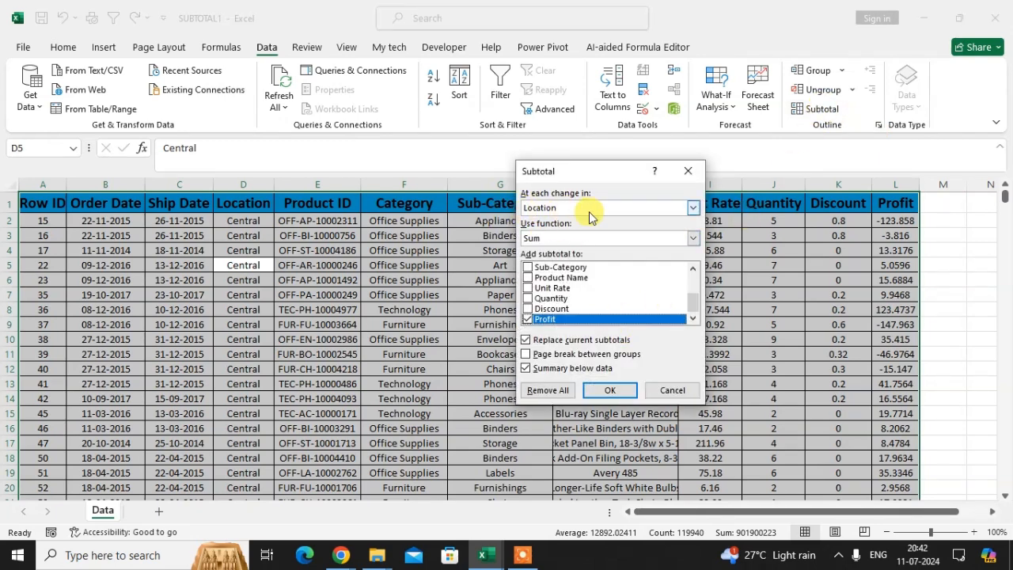
left_click(607, 390)
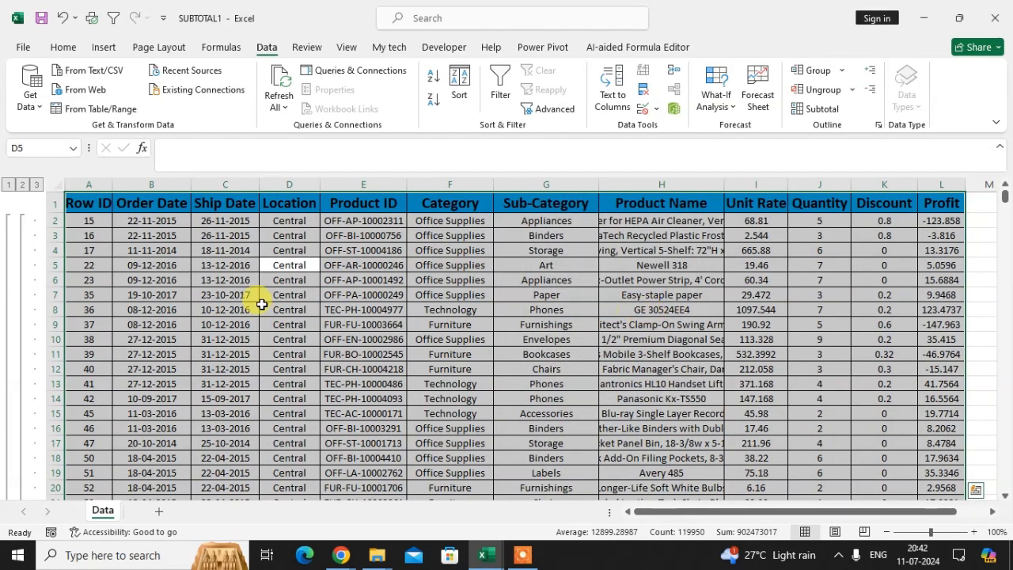
scroll(269, 308, "down", 8)
scroll(287, 313, "down", 12)
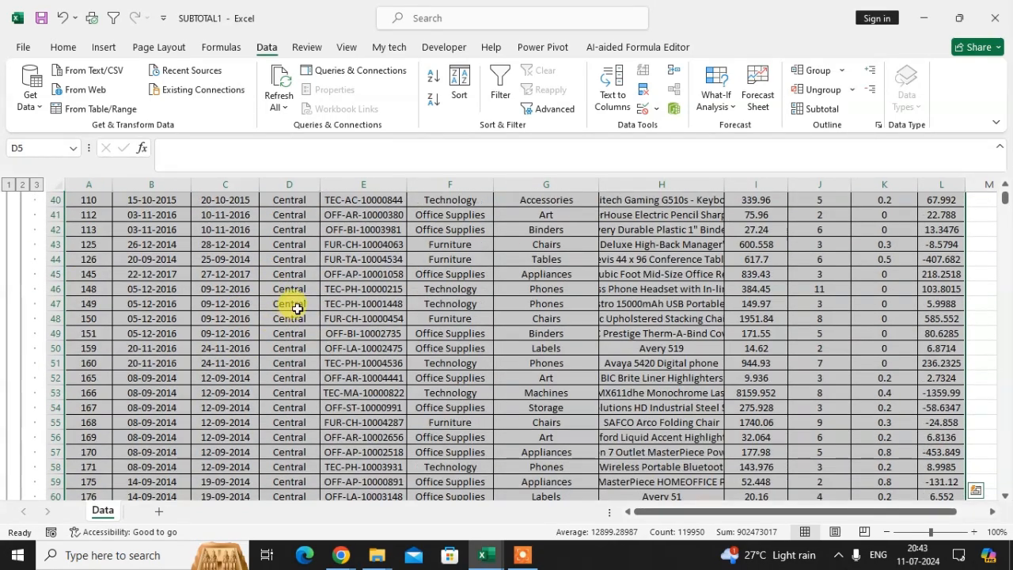
Show the subtotal outline at level 1, at level 2, and at level 3 with all detail rows, and select a single Location cell.
scroll(297, 329, "up", 10)
scroll(297, 331, "up", 10)
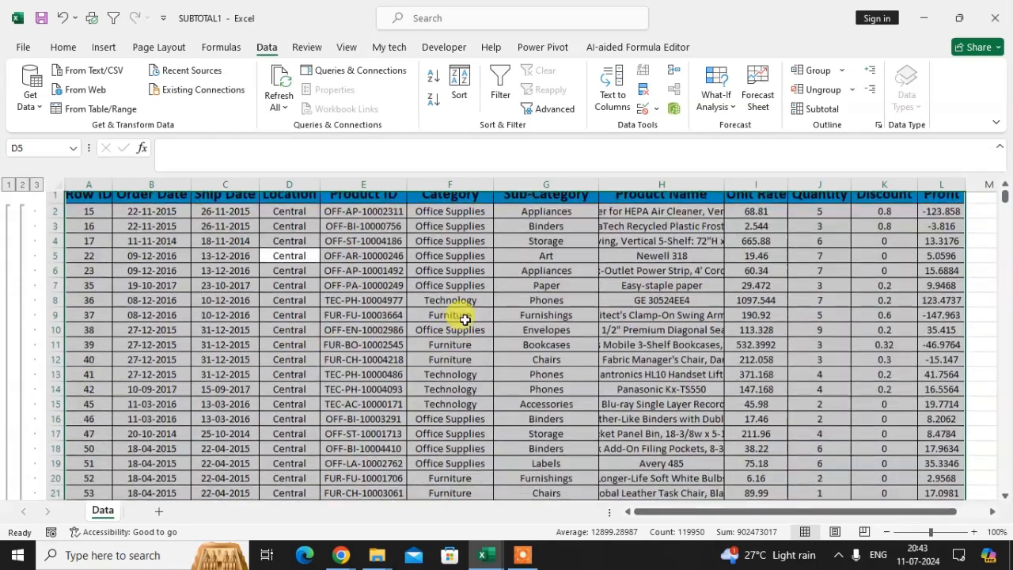
left_click(9, 184)
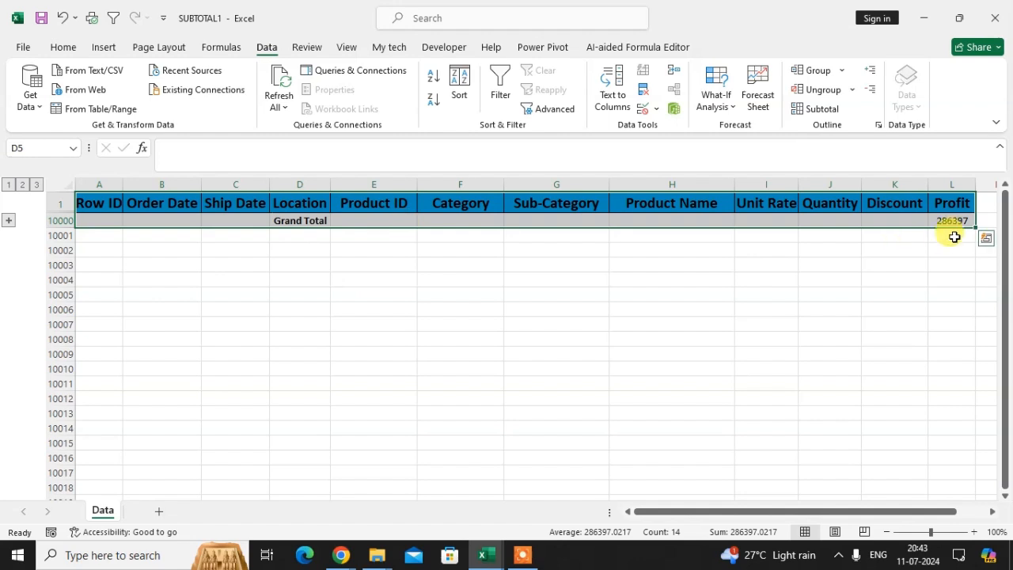
left_click(22, 185)
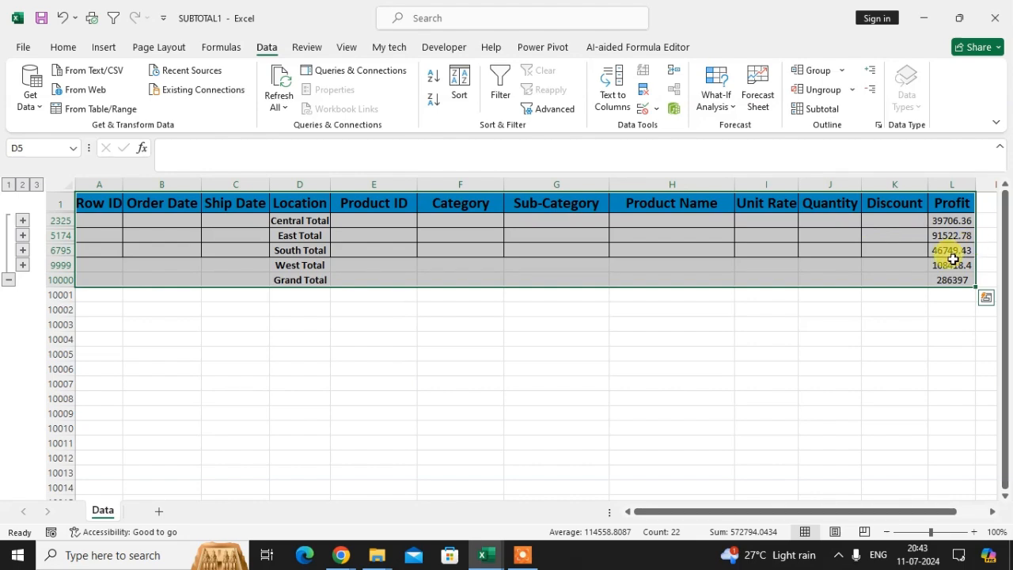
left_click(37, 185)
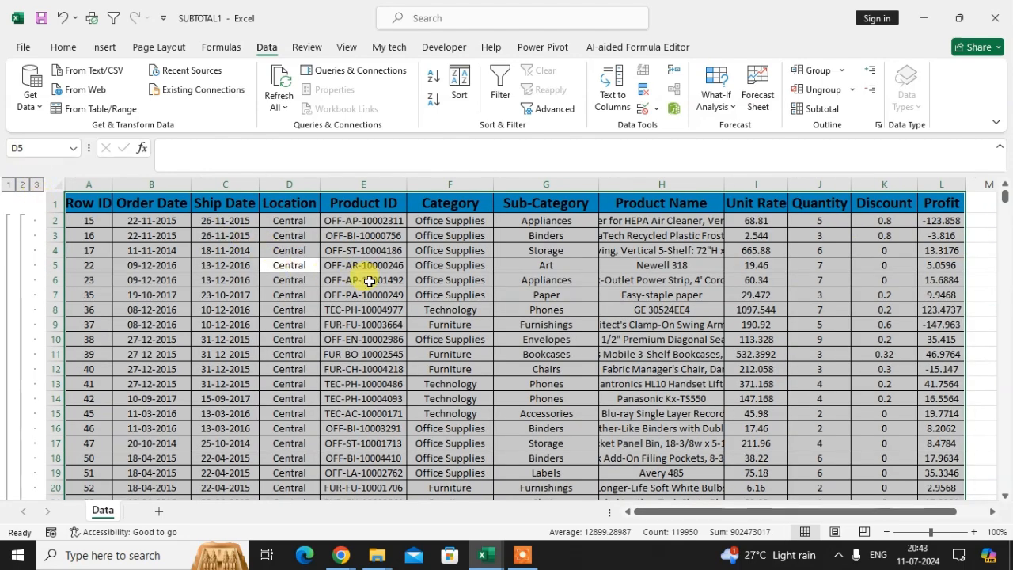
left_click(287, 263)
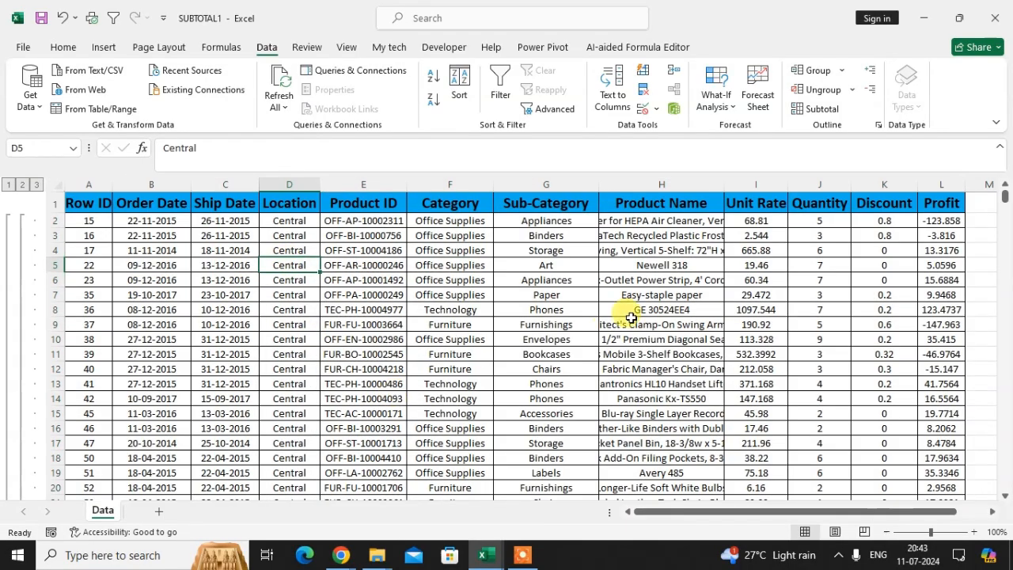
Find the Central Total row below the Central records and inspect its Profit subtotal formula without changing it.
scroll(1001, 296, "down", 4)
left_click_drag(1003, 195, 1006, 261)
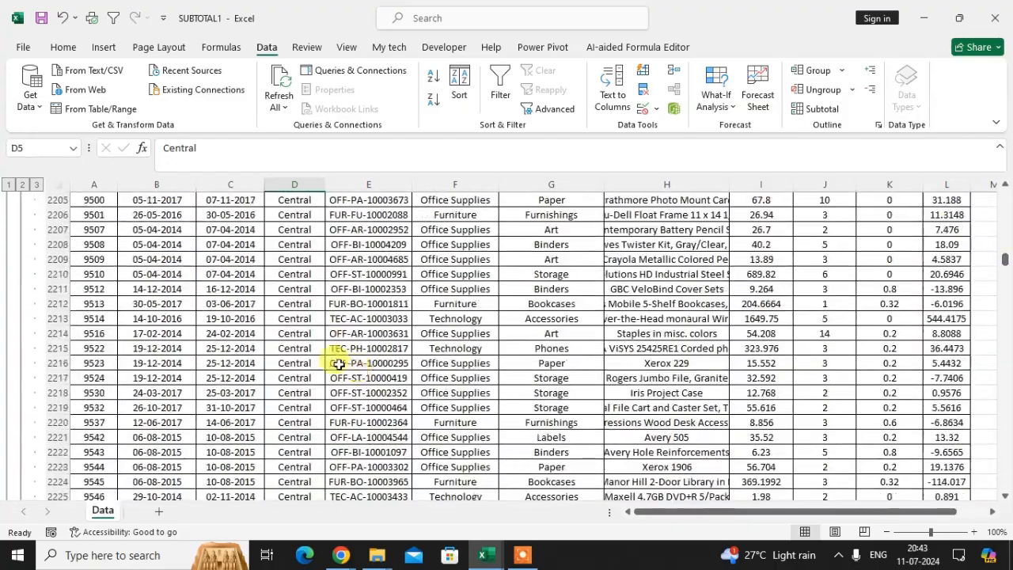
scroll(302, 366, "down", 20)
scroll(1003, 267, "down", 3)
left_click_drag(1002, 267, 1002, 262)
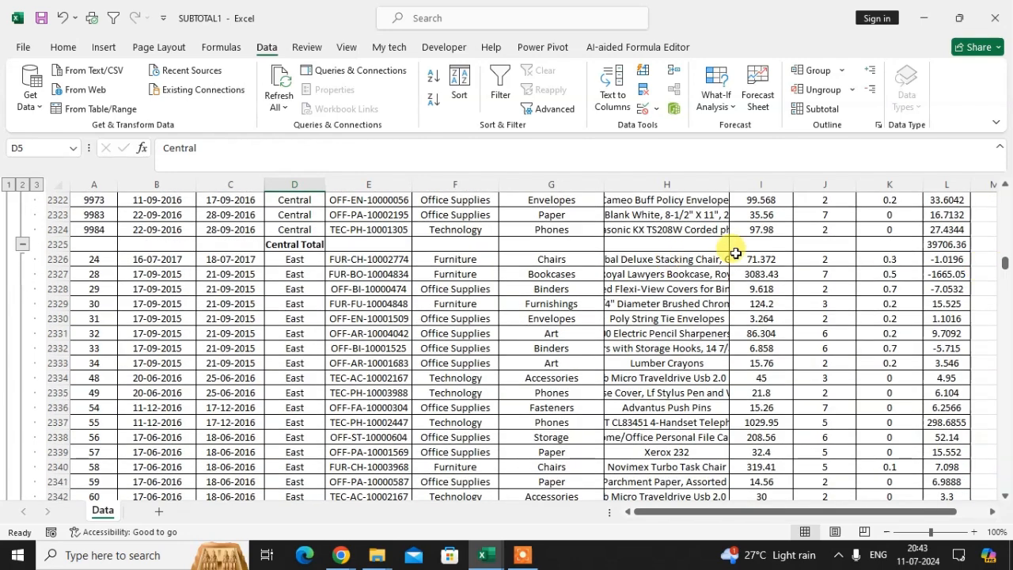
left_click(927, 245)
key("F2")
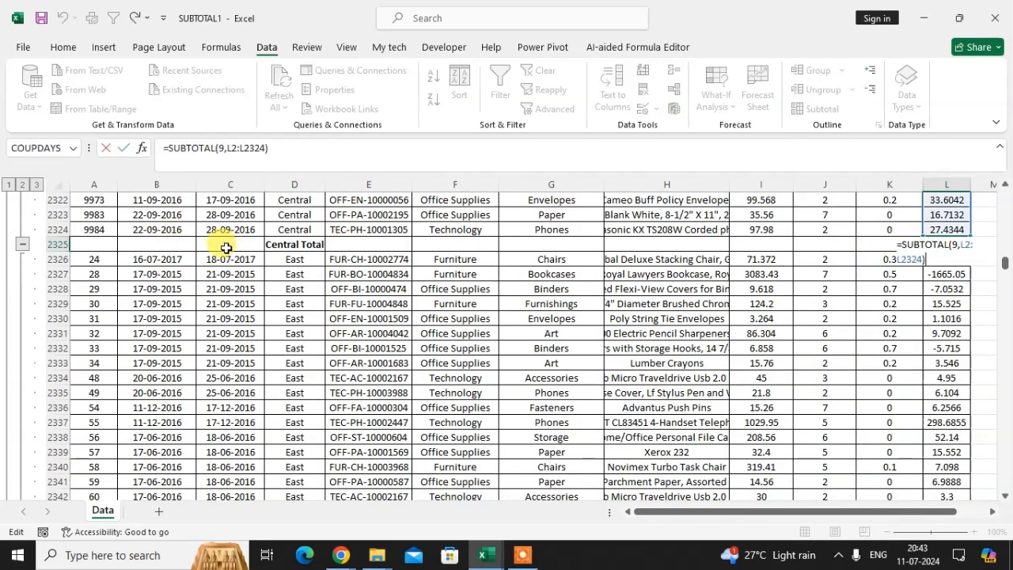
key("Escape")
Look through the East records below the Central Total row and return to the start of the table.
scroll(297, 320, "down", 14)
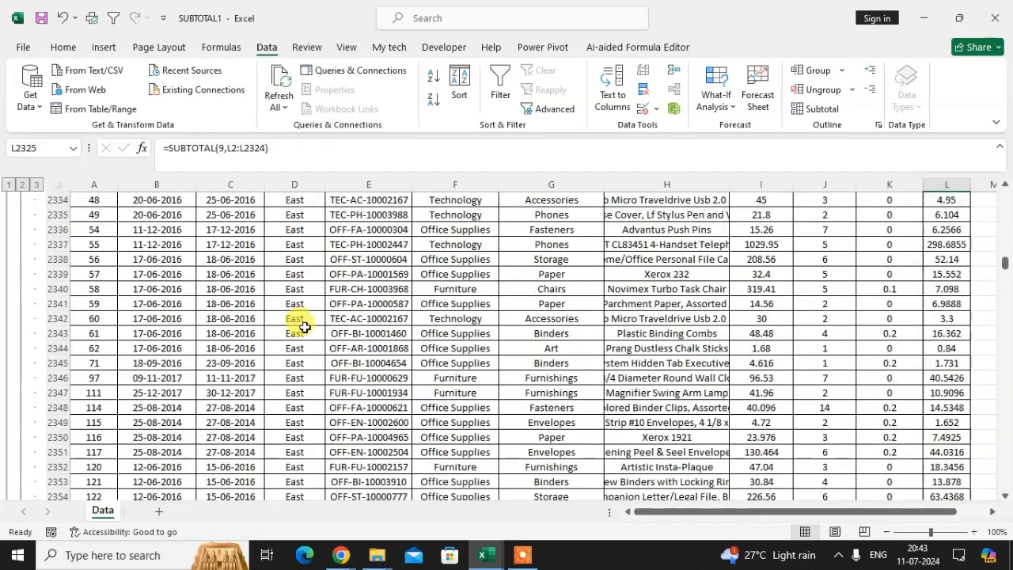
scroll(302, 331, "down", 20)
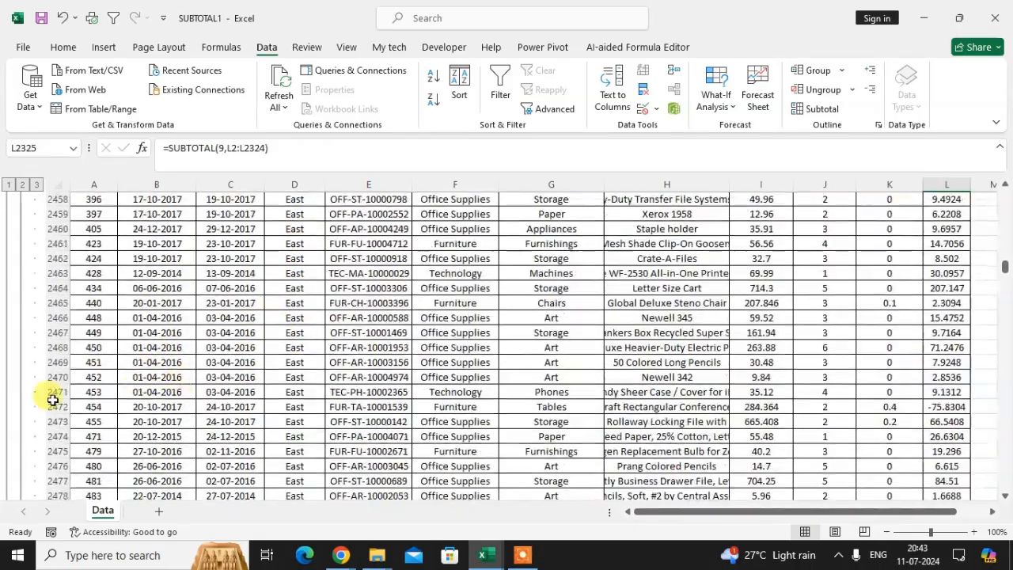
scroll(366, 415, "down", 20)
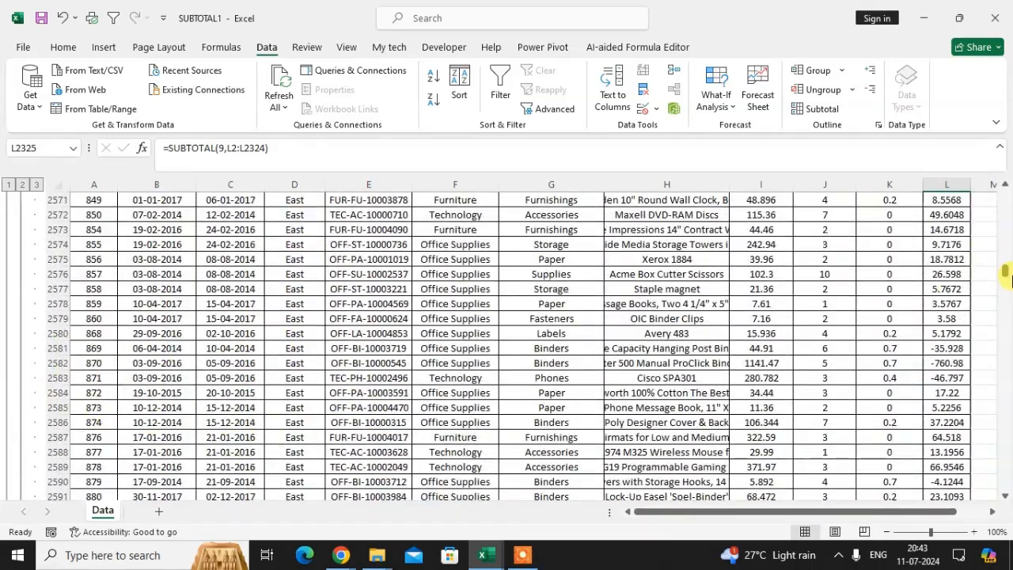
left_click_drag(1007, 273, 1004, 189)
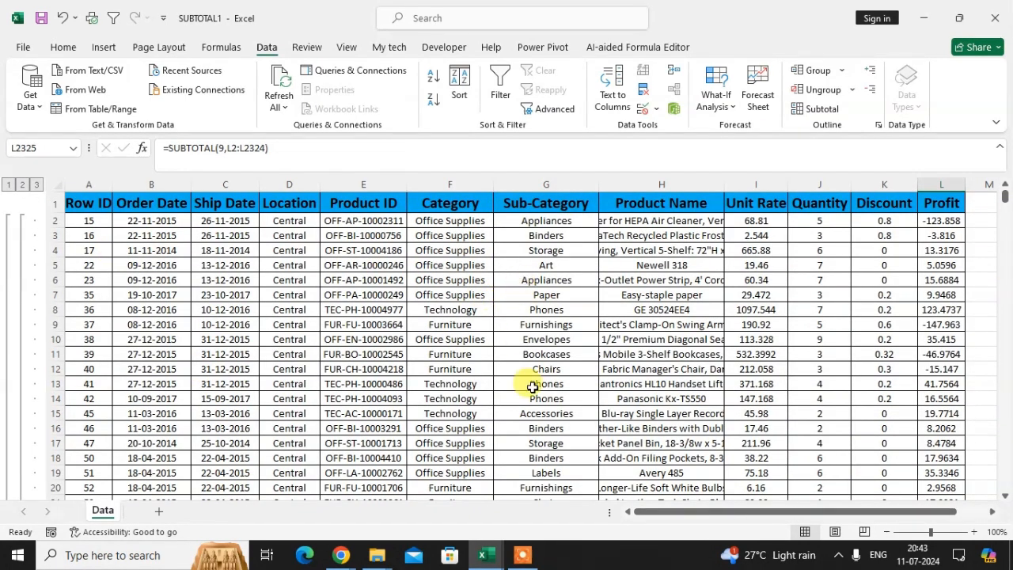